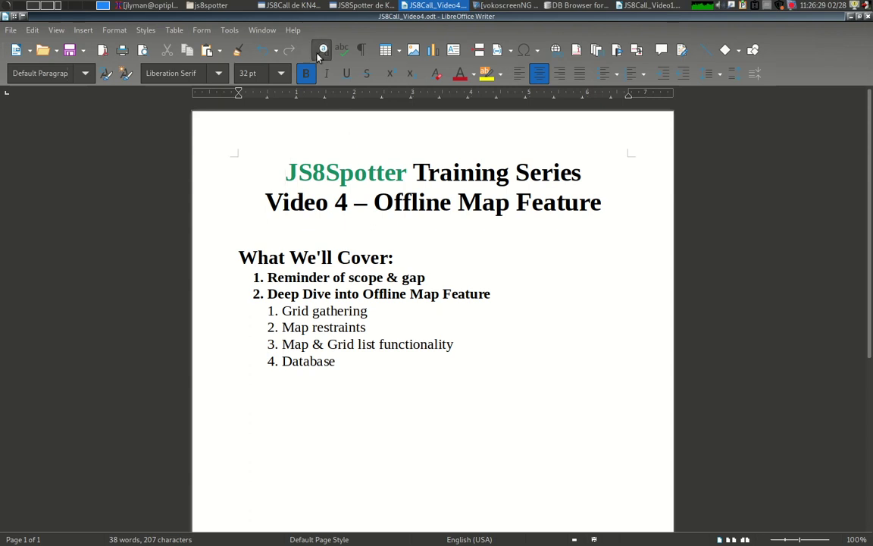
Step: Switch to JS8Call and review its received messages, including the heartbeats that carry grid squares
left_click(292, 5)
left_click(379, 5)
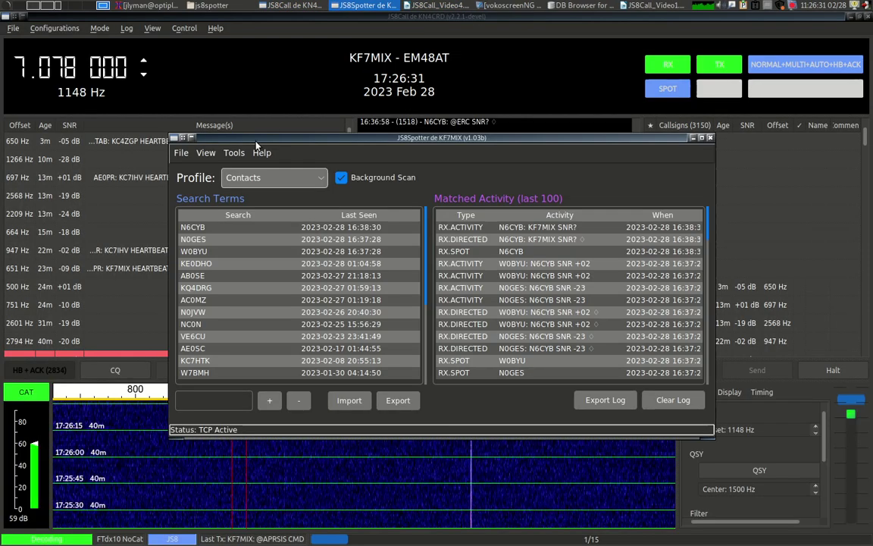
left_click(379, 5)
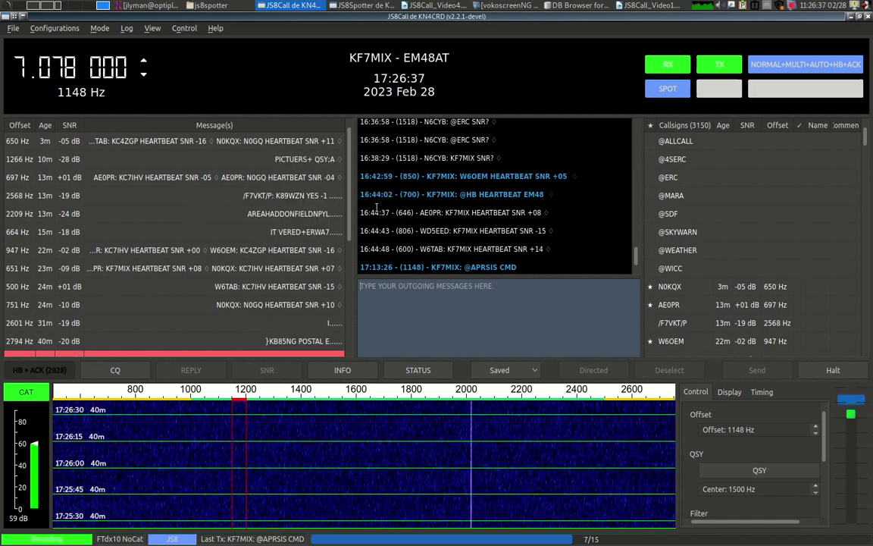
scroll(295, 193, "down", 1)
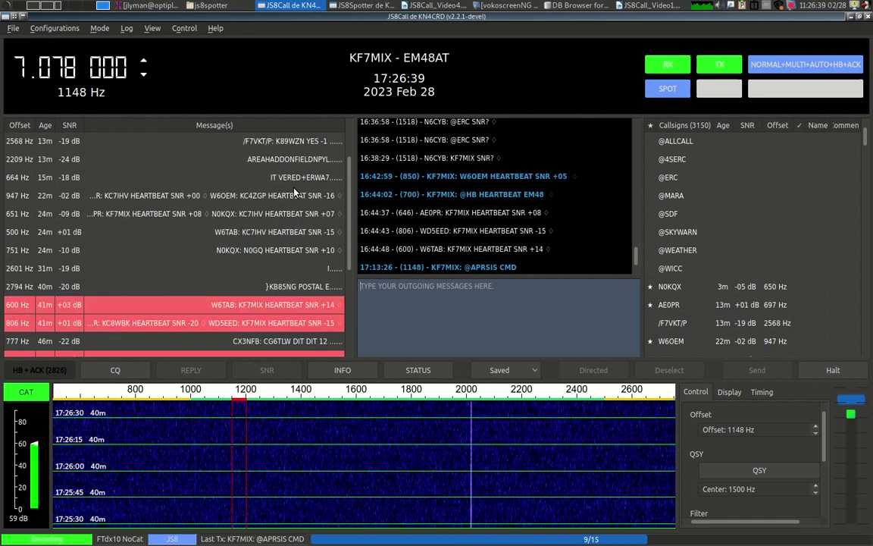
scroll(295, 193, "down", 2)
scroll(296, 194, "down", 1)
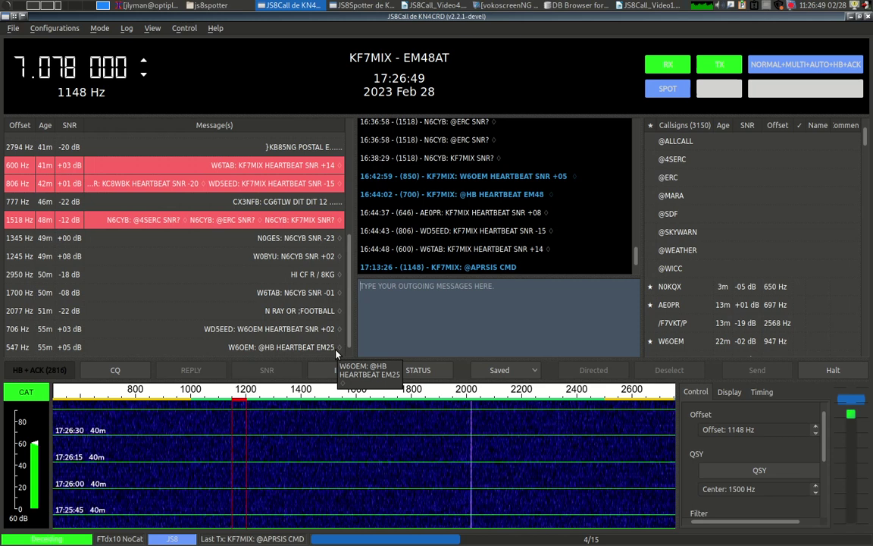
scroll(320, 341, "up", 4)
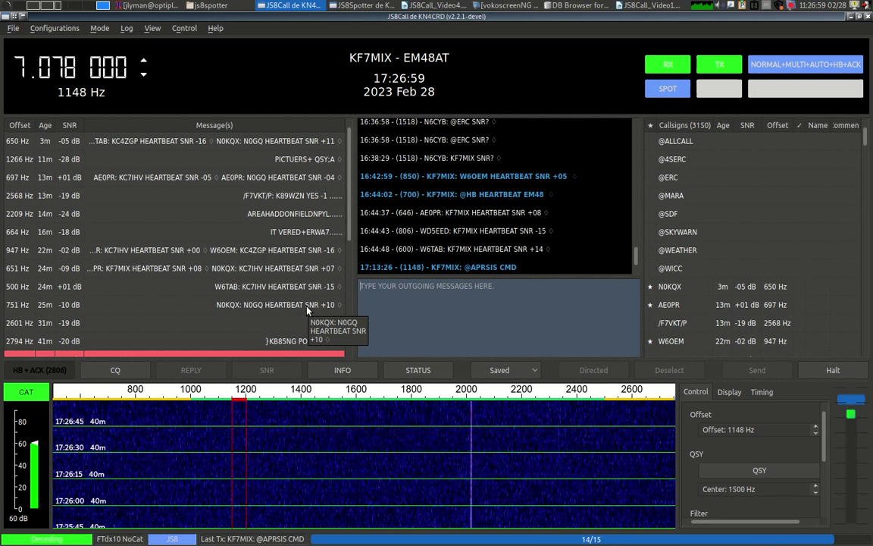
Step: Switch to JS8Spotter, open its grid location map and move the map window higher on the desktop
left_click(362, 5)
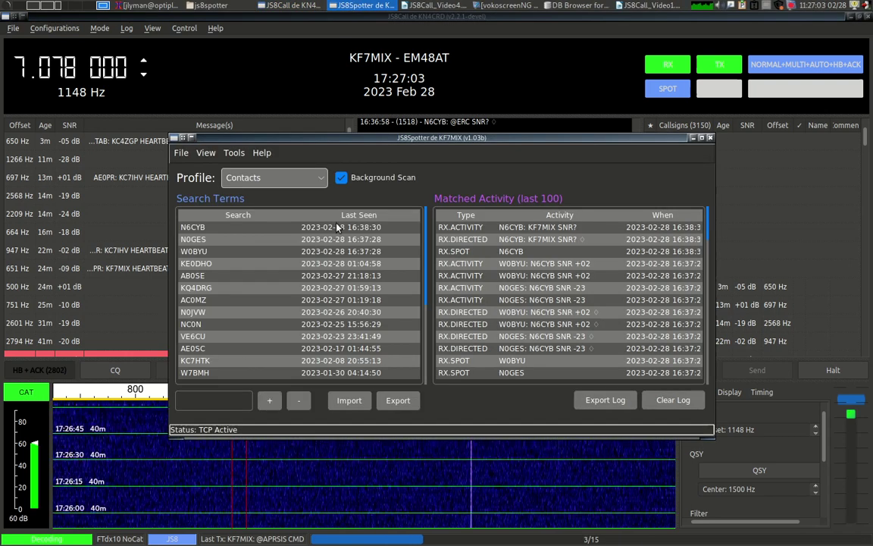
left_click(240, 154)
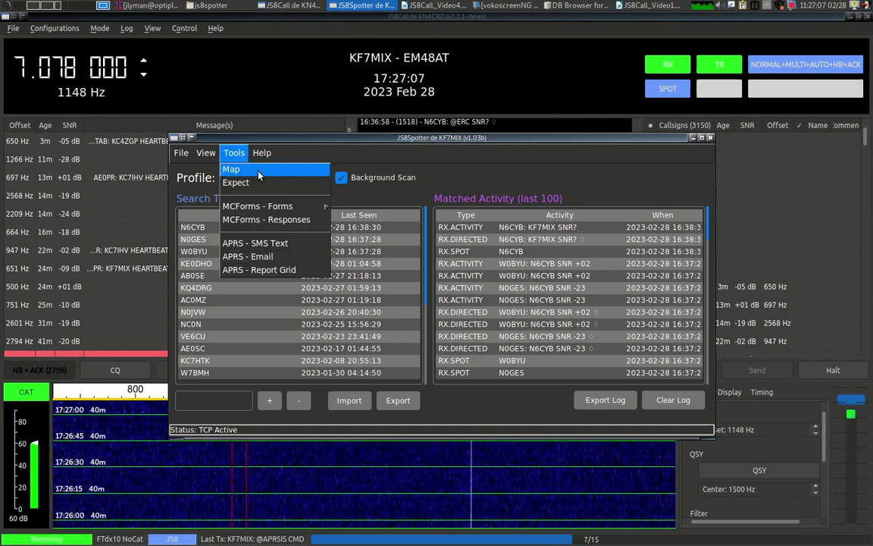
left_click(259, 175)
left_click_drag(376, 259, 289, 71)
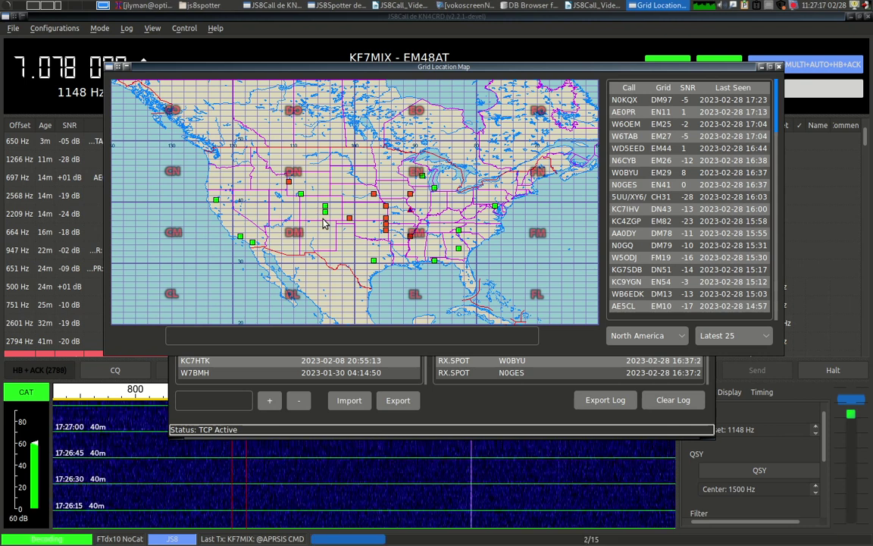
Step: Check the region choices of the grid map and the list of heard stations beside it
left_click(640, 336)
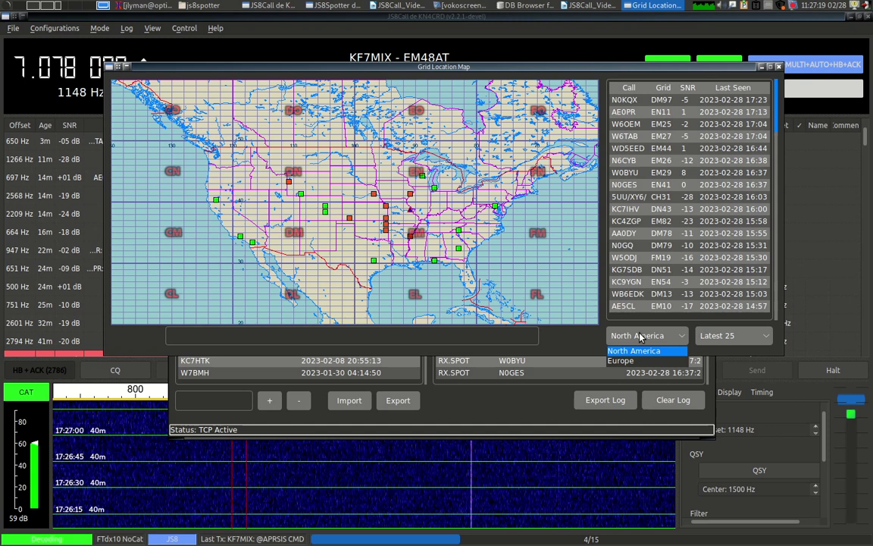
left_click(641, 336)
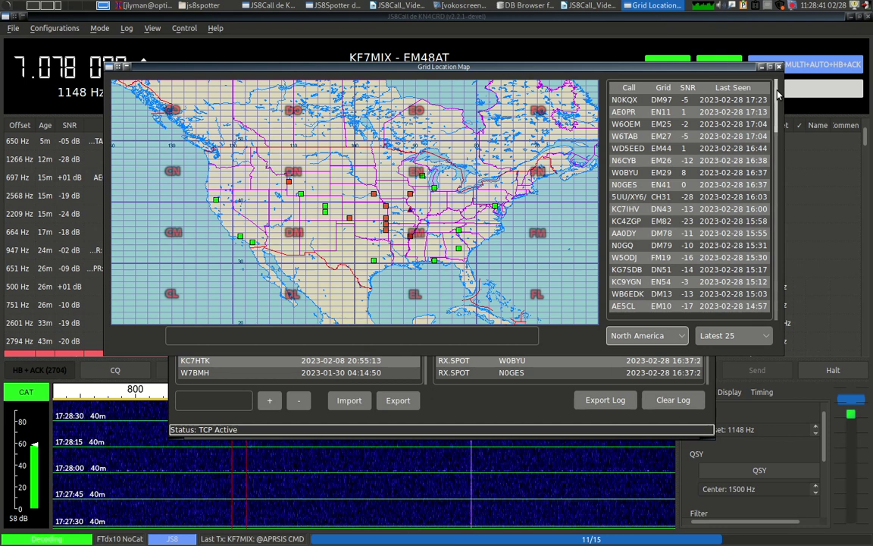
mouse_move(776, 93)
left_mouse_down()
mouse_move(777, 144)
mouse_move(777, 90)
left_mouse_up()
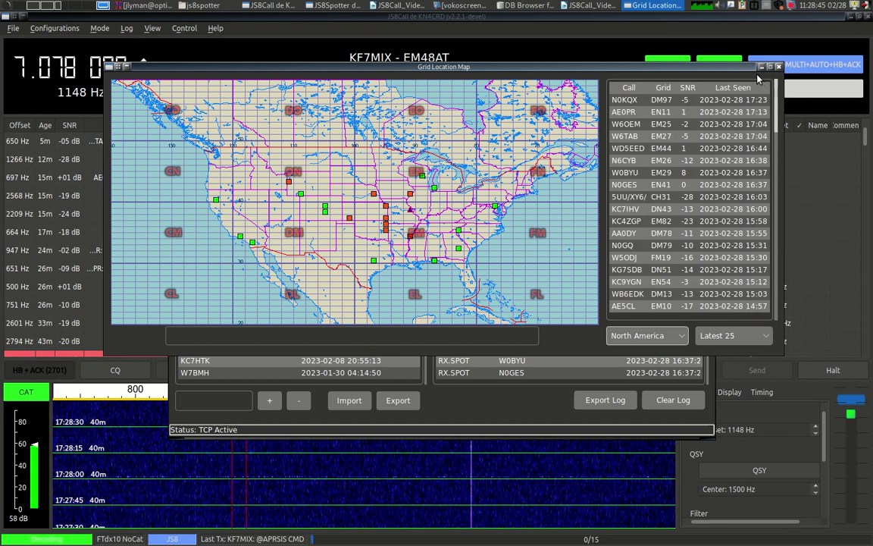
Step: Compare the map showing the latest 10 and latest 100 stations, and return it to Latest 25
left_click(734, 335)
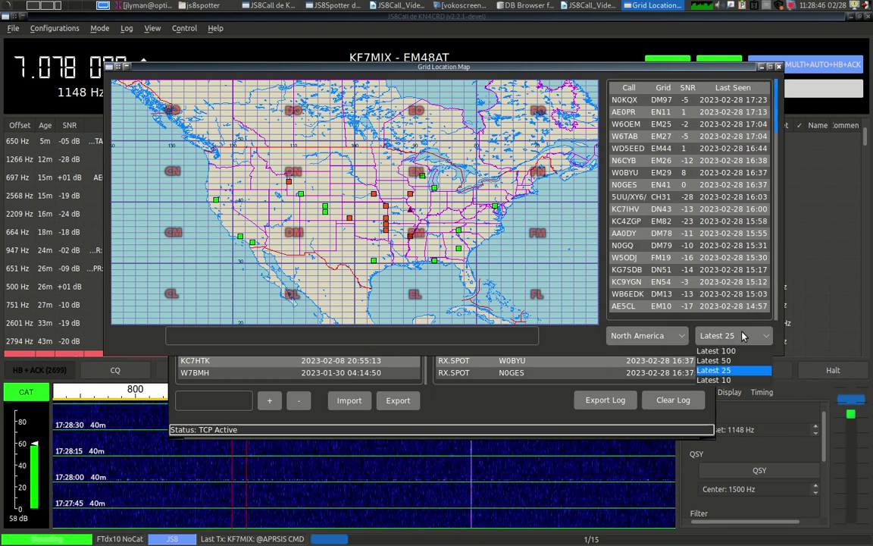
left_click(720, 380)
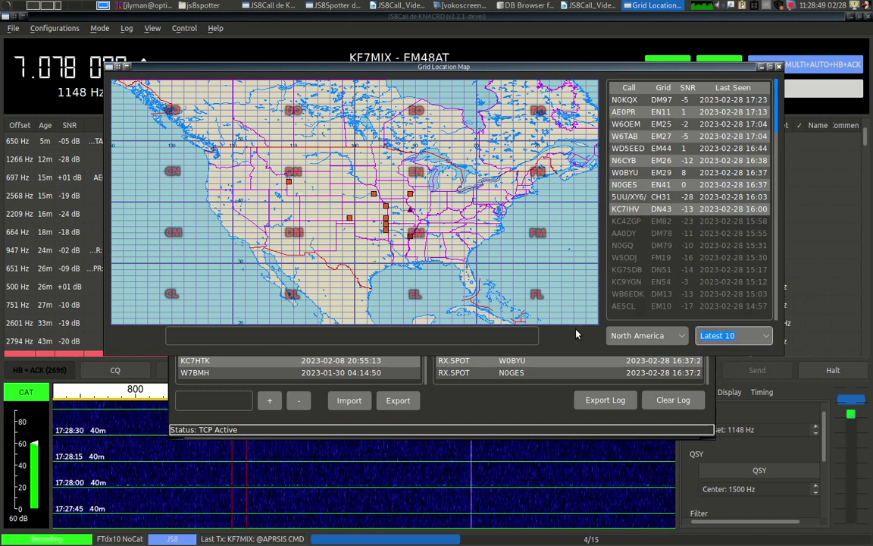
left_click(713, 336)
left_click(718, 351)
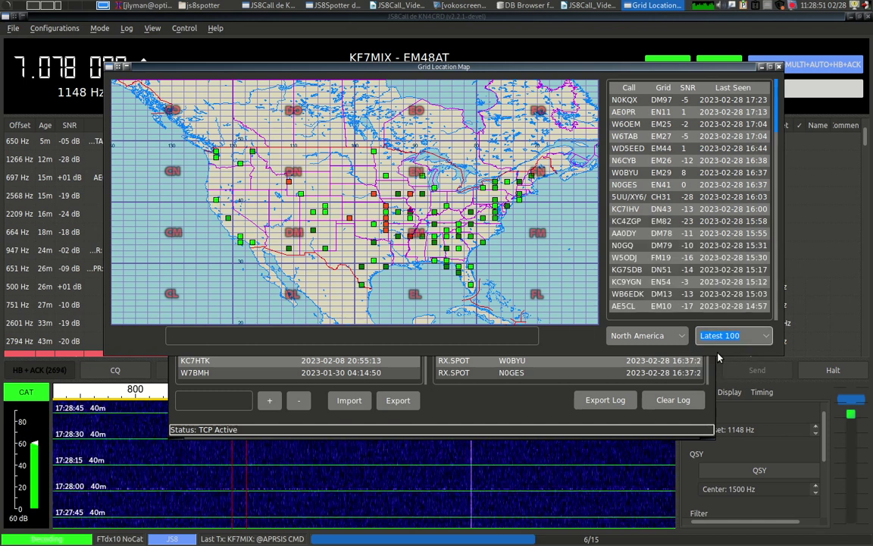
left_click(718, 340)
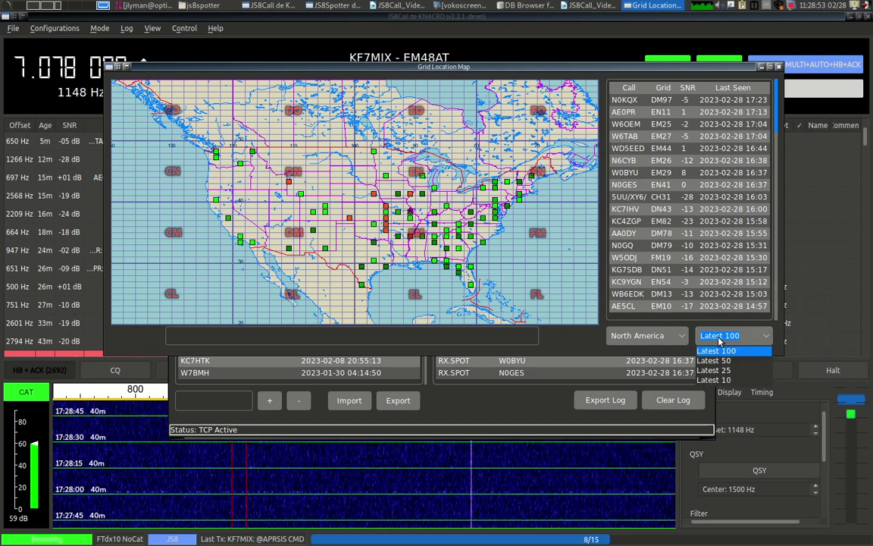
left_click(727, 371)
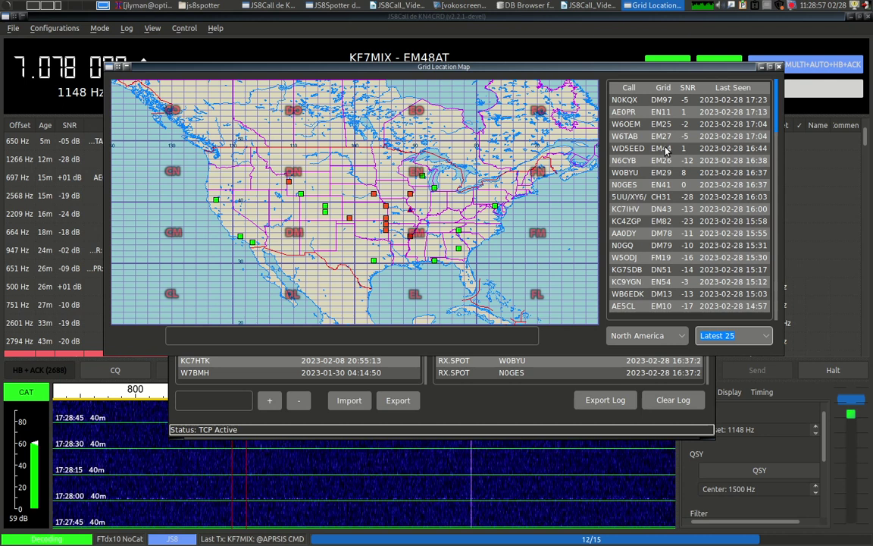
Step: Show the signal paths and details of the stations in grids DM97 and EN11 on the map
left_click(628, 100)
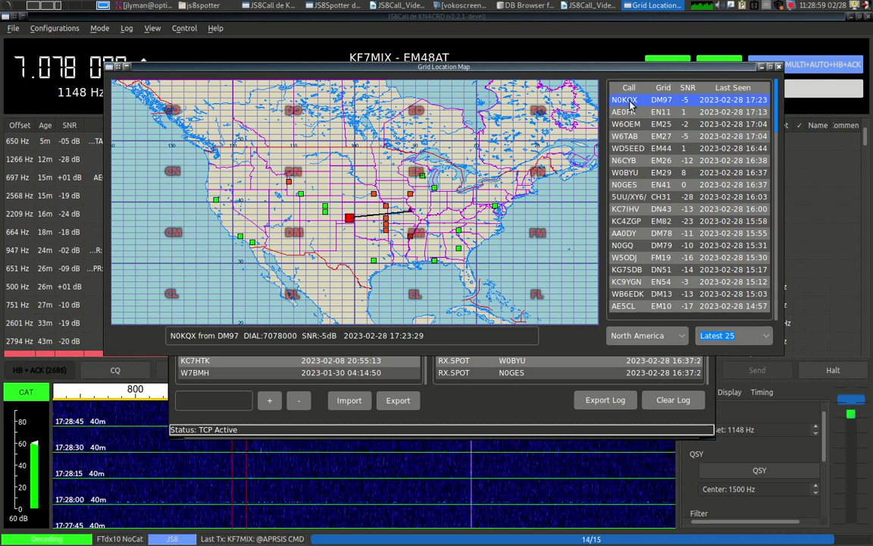
left_click(627, 112)
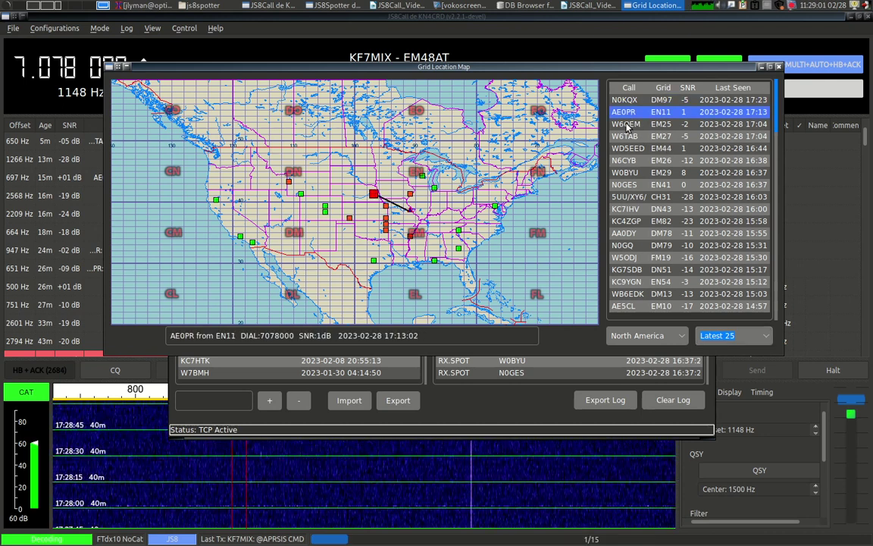
Step: Delete the garbled station record 5UU/XY6/PXM in grid CH31 from the map database
left_click(635, 198)
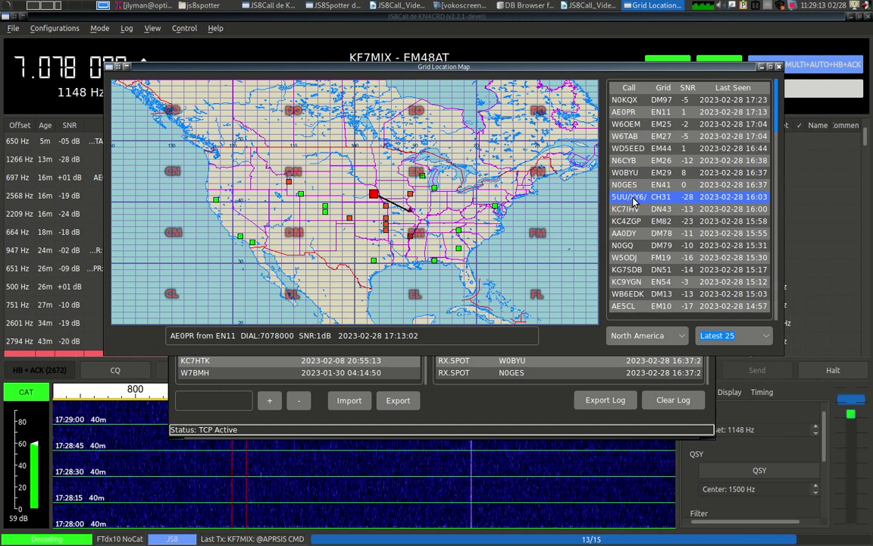
key("Delete")
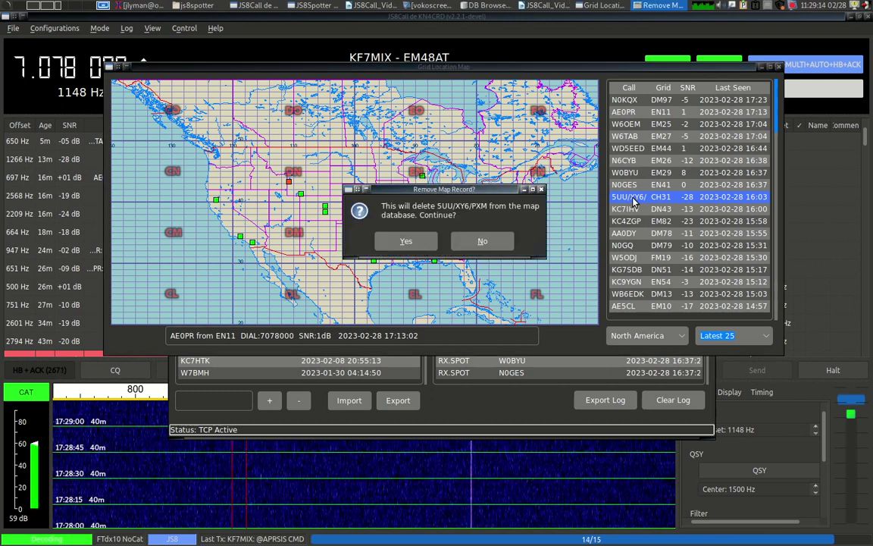
left_click(410, 242)
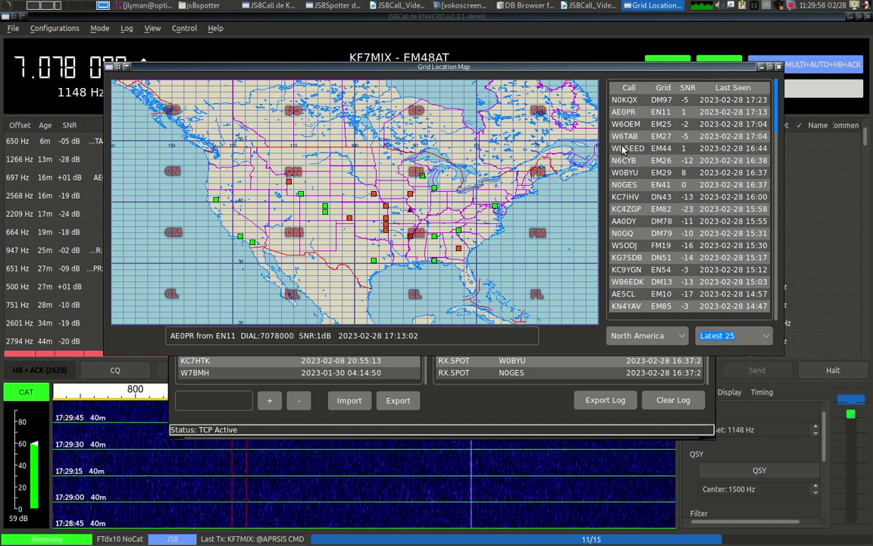
Step: Switch to the JS8Call_Video4 outline in LibreOffice Writer and select the "Map restraints" item
left_click(400, 6)
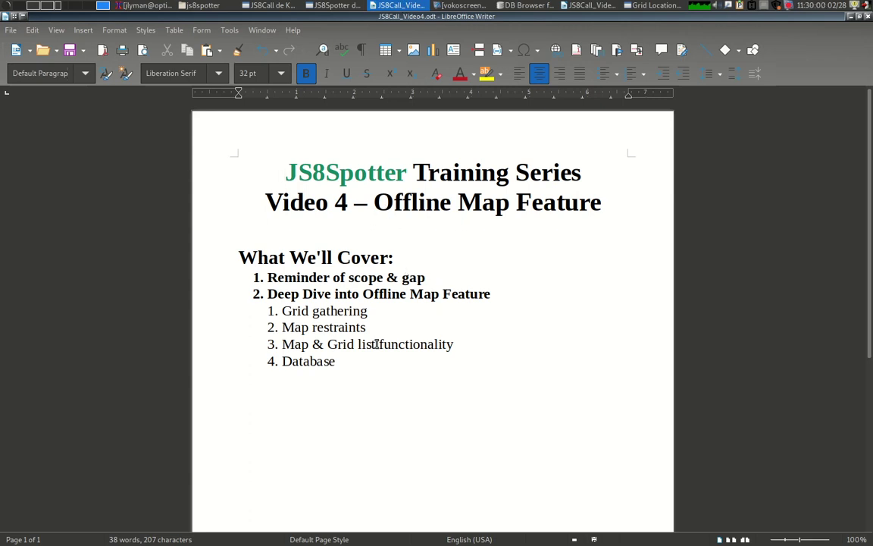
left_click_drag(366, 328, 284, 331)
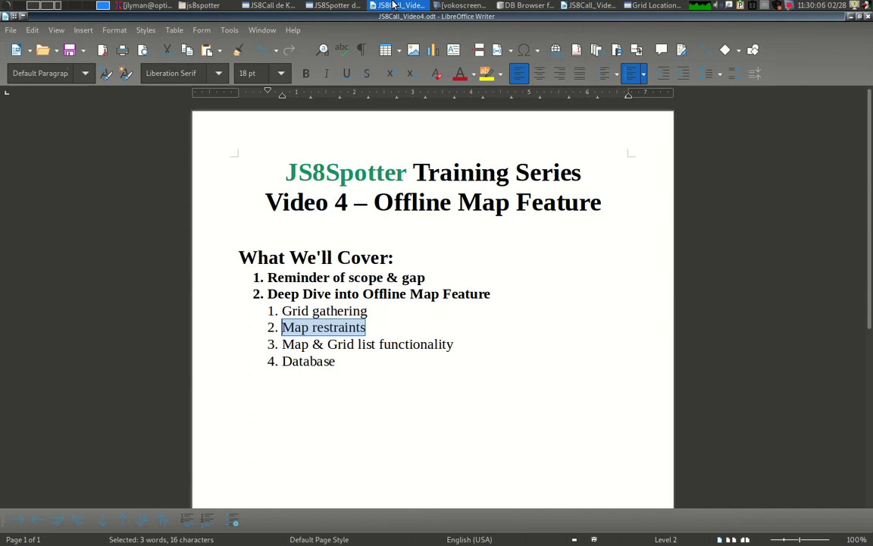
Step: Return to JS8Spotter's grid location map, change its region to Europe and back to North America
left_click(315, 6)
left_click(314, 6)
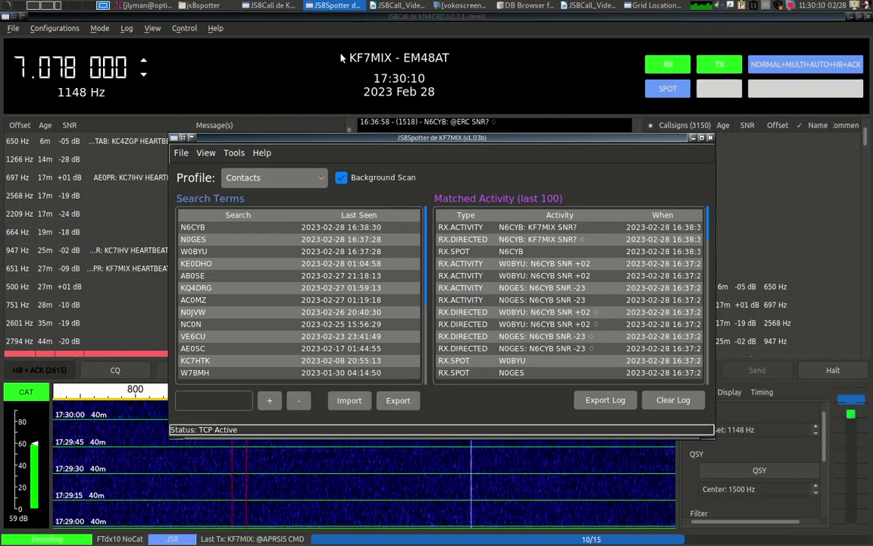
left_click(656, 5)
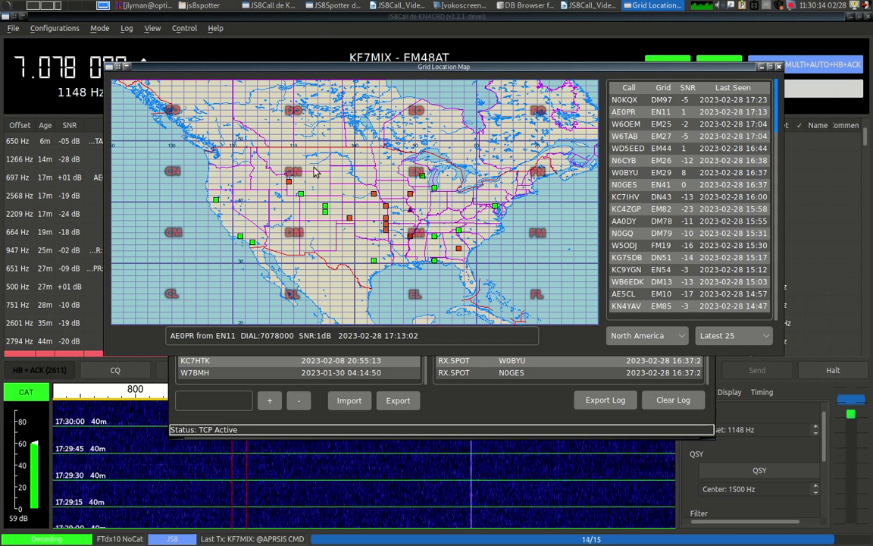
left_click(716, 336)
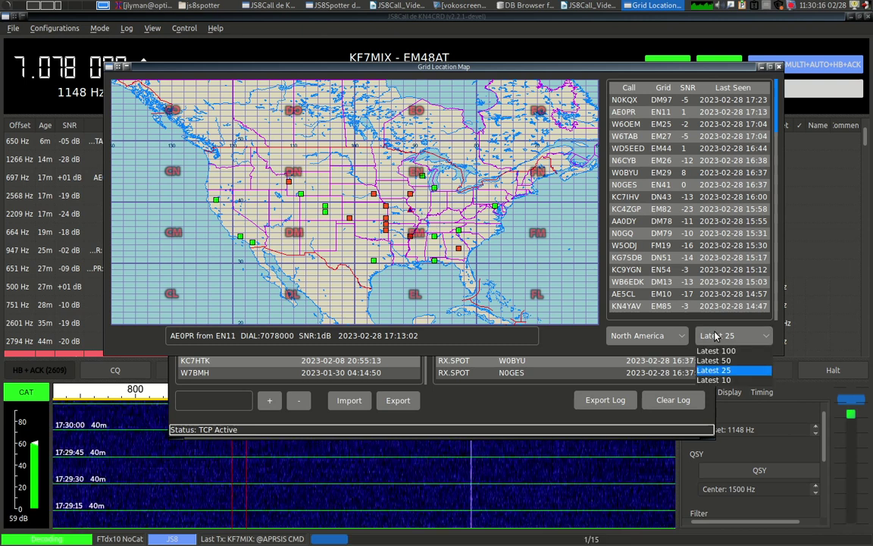
left_click(644, 336)
left_click(644, 336)
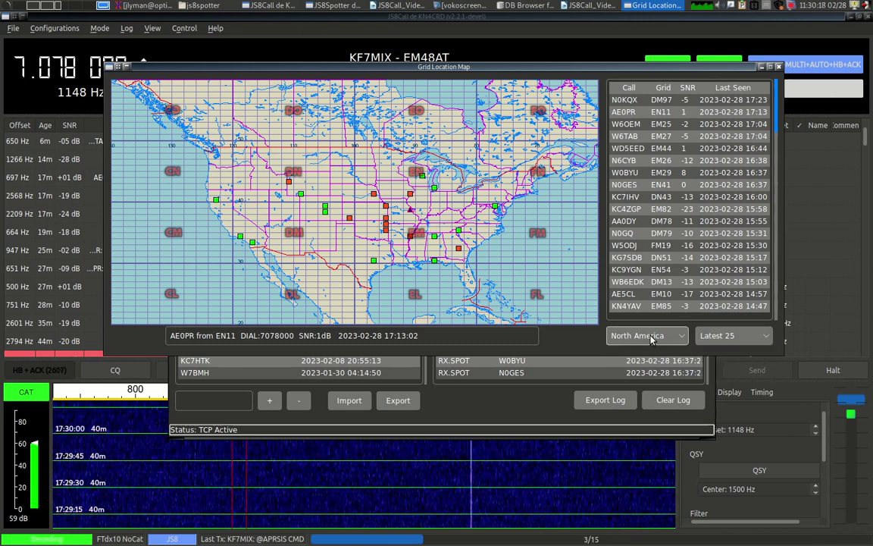
left_click(645, 336)
left_click(645, 362)
left_click(646, 336)
left_click(648, 351)
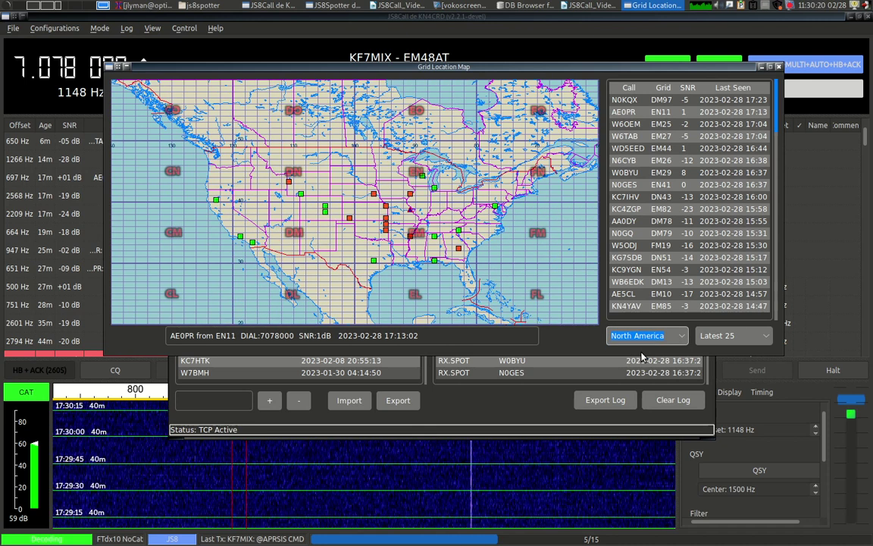
Step: Display the latest 10, latest 25 and latest 50 stations on the North America map in turn
left_click(716, 335)
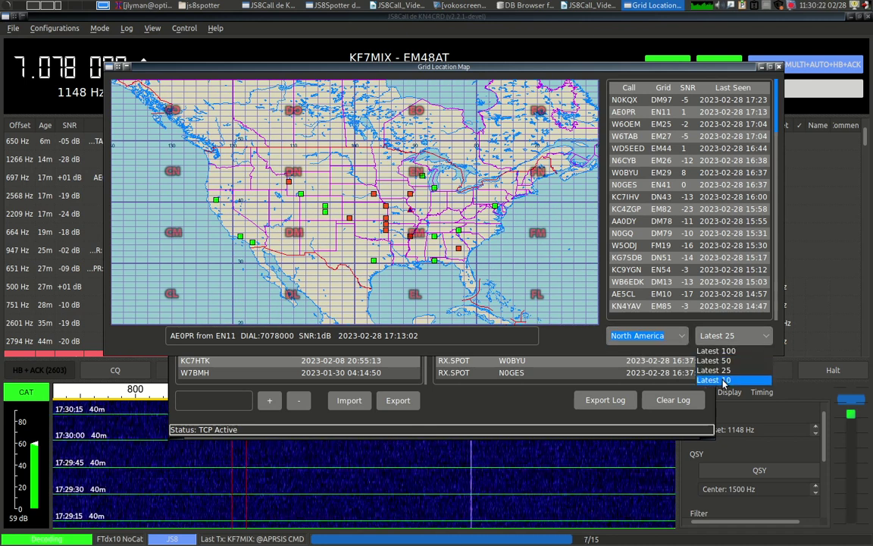
left_click(718, 375)
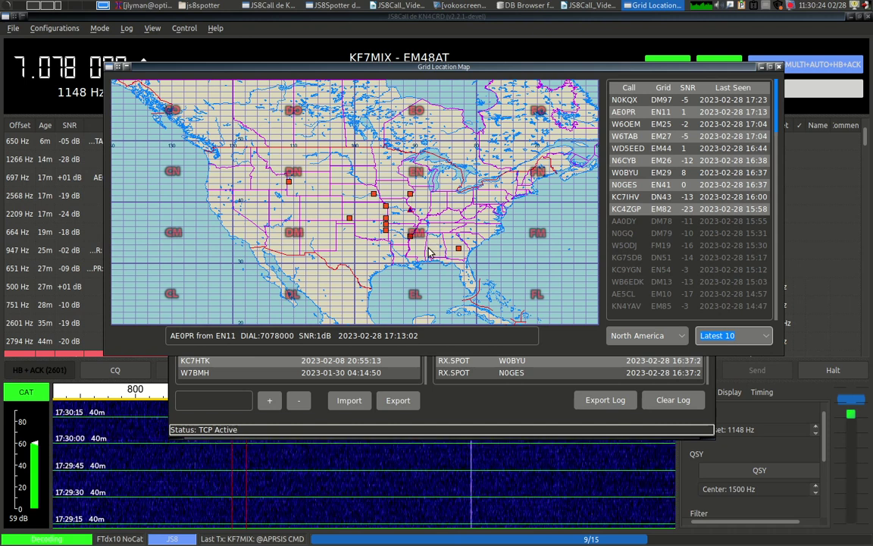
left_click(720, 336)
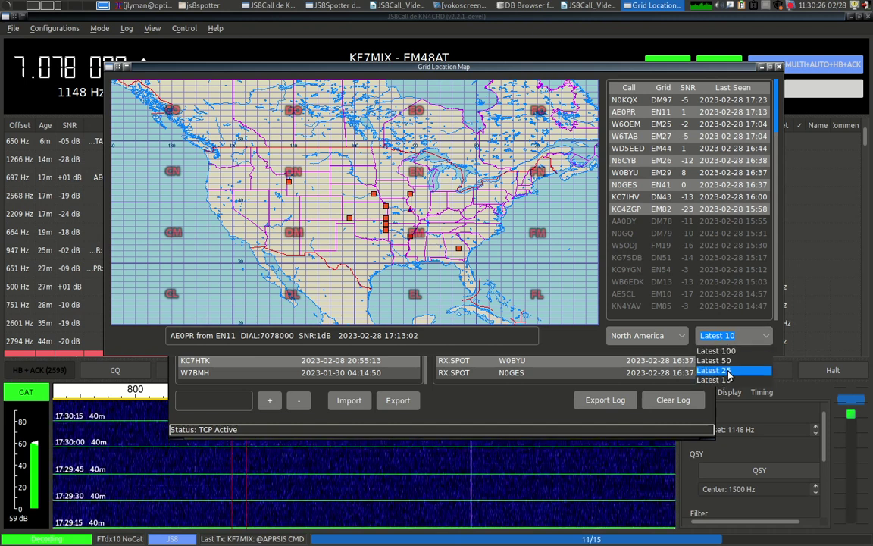
left_click(728, 375)
left_click(734, 335)
left_click(716, 360)
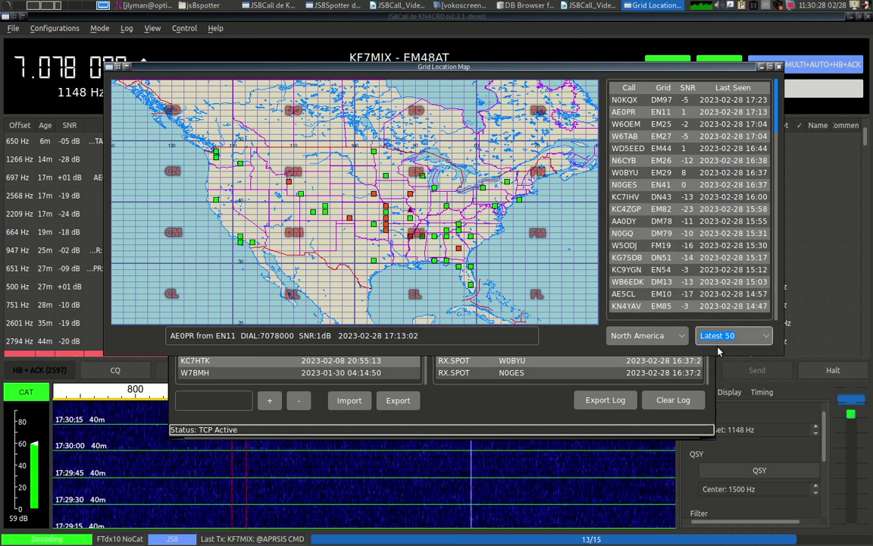
Step: Limit the stations plotted on the map to Latest 25
left_click(720, 341)
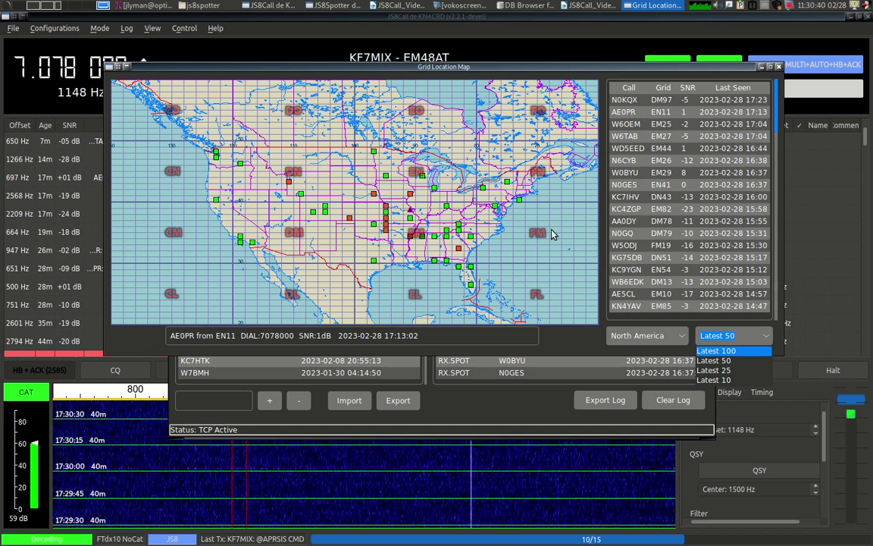
key("Down")
key("Down")
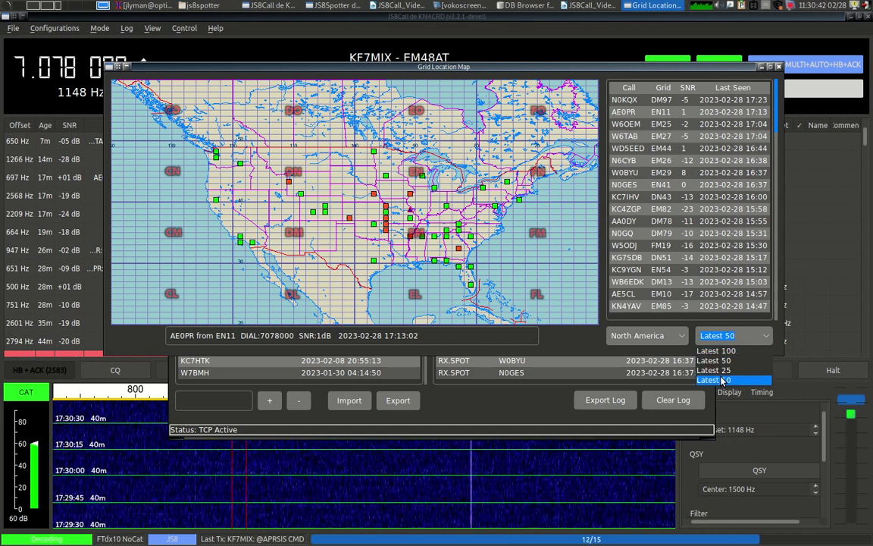
key("Return")
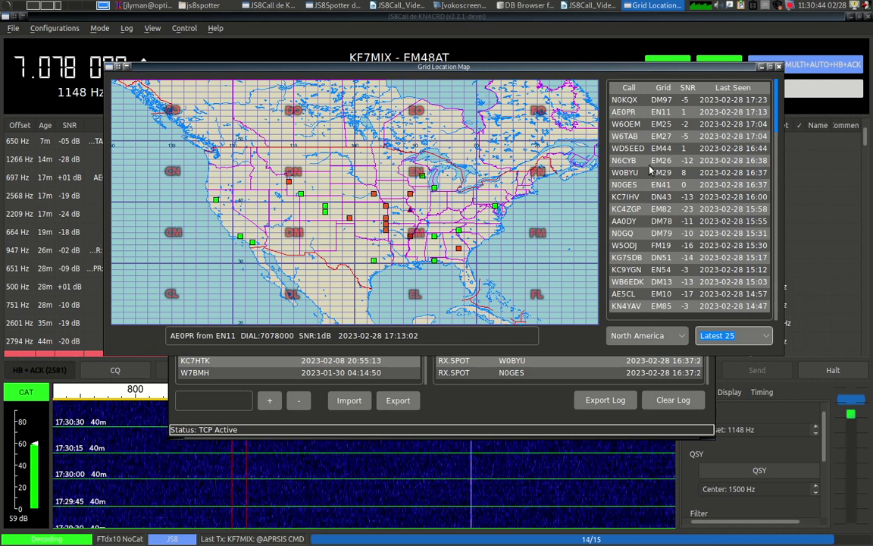
Step: Highlight the listed stations in grids EM25, EM26, EN41, DM78, EN54 and EM27 one after another on the North America map
left_click(634, 125)
left_click(626, 161)
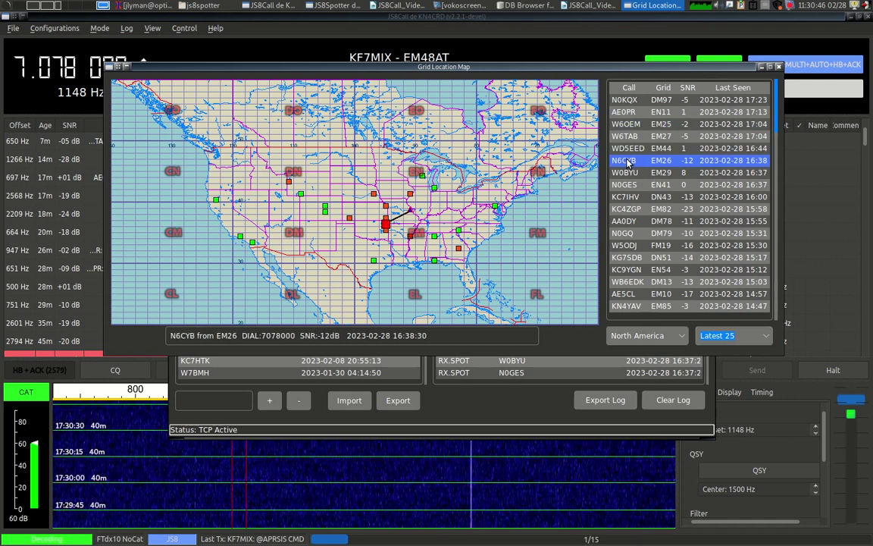
left_click(627, 185)
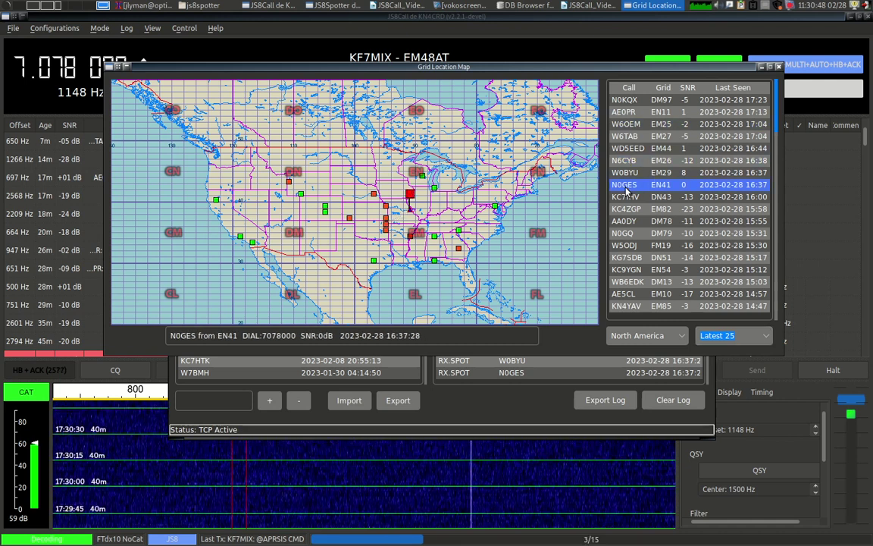
left_click(632, 222)
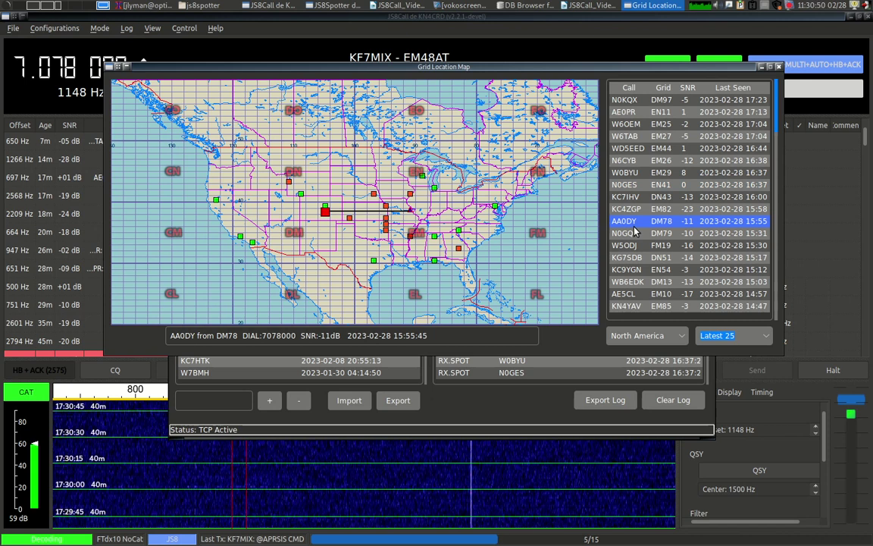
left_click(626, 270)
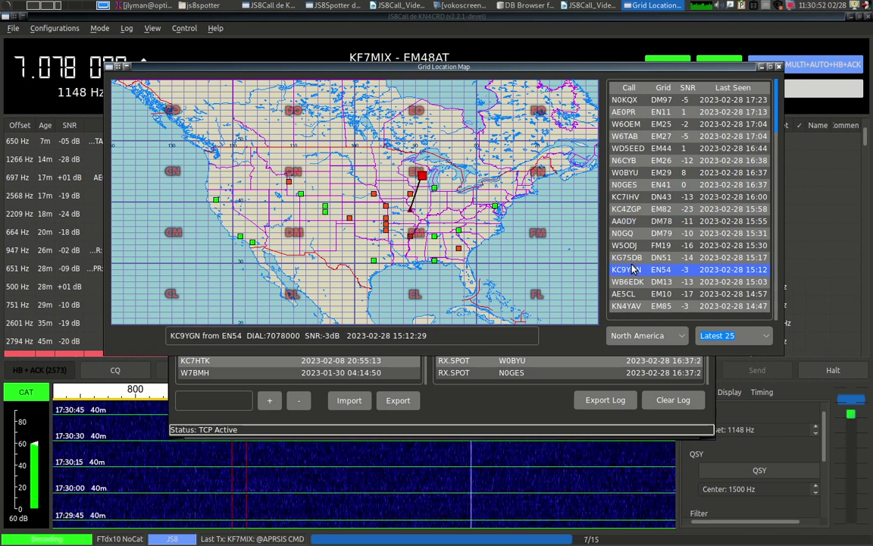
left_click(627, 137)
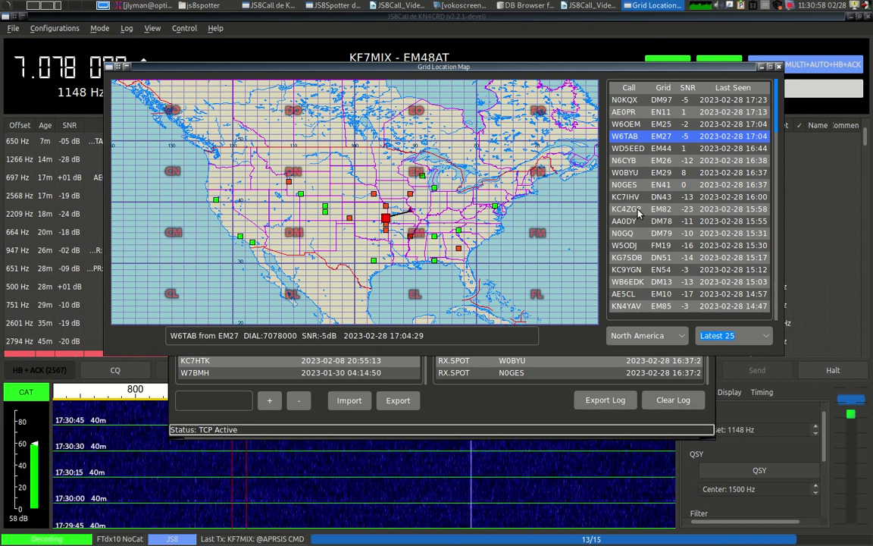
Step: Close the grid location map and return to JS8Call after consulting the JS8Call_Video4 outline in LibreOffice Writer
key("alt+F4")
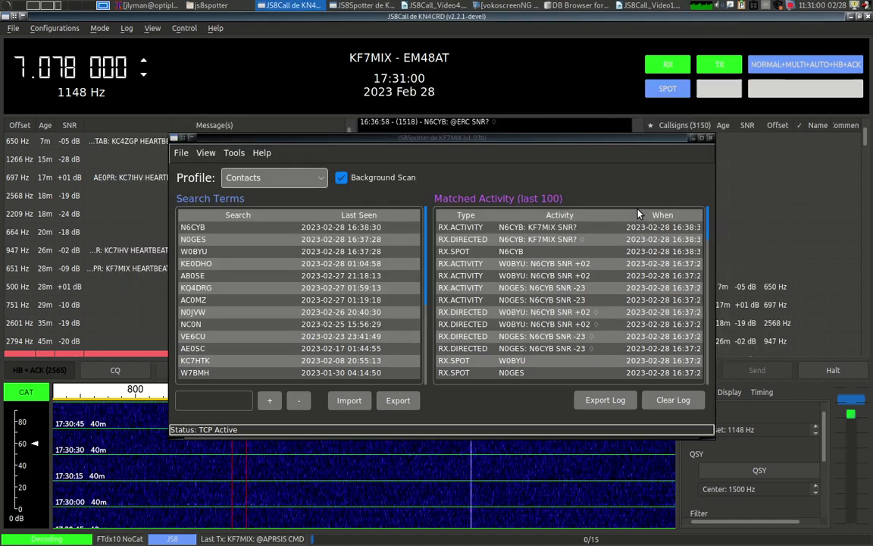
left_click(436, 6)
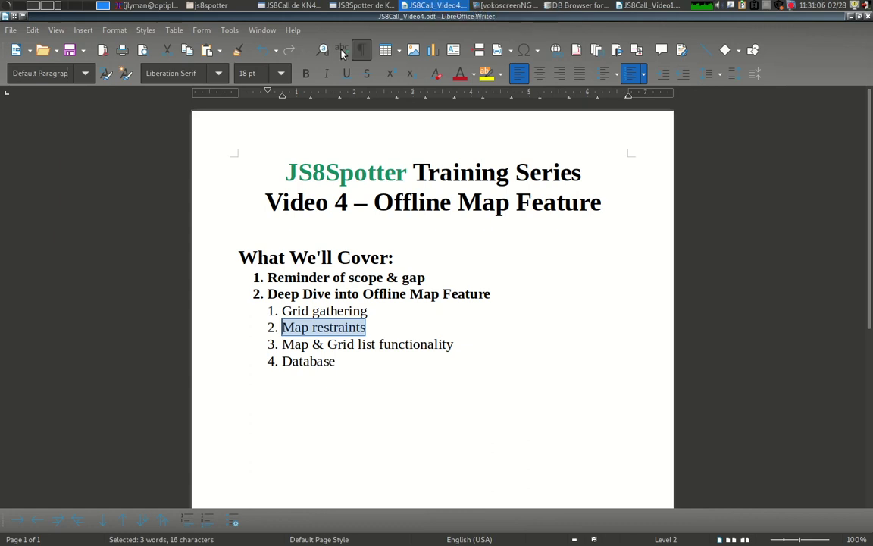
left_click(291, 5)
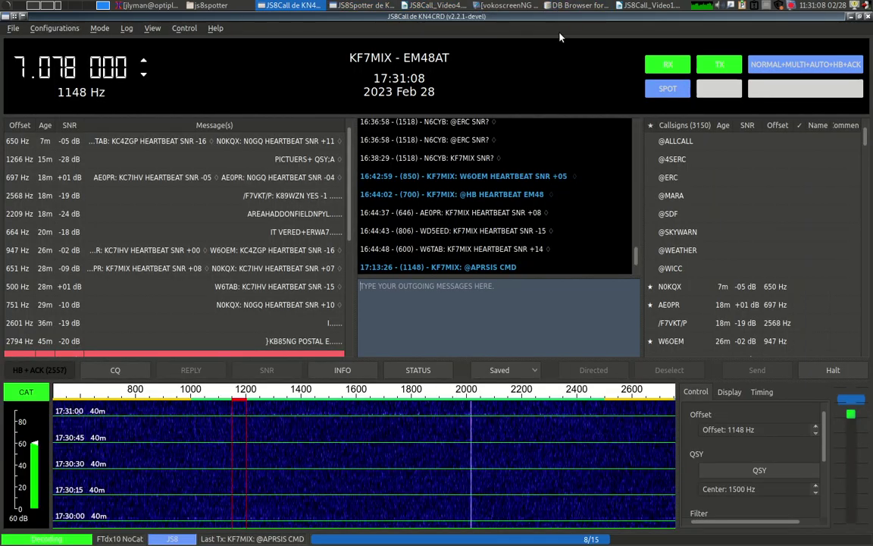
Step: Switch to DB Browser for SQLite and display the records of the grid table in js8spotter-test.db
left_click(580, 6)
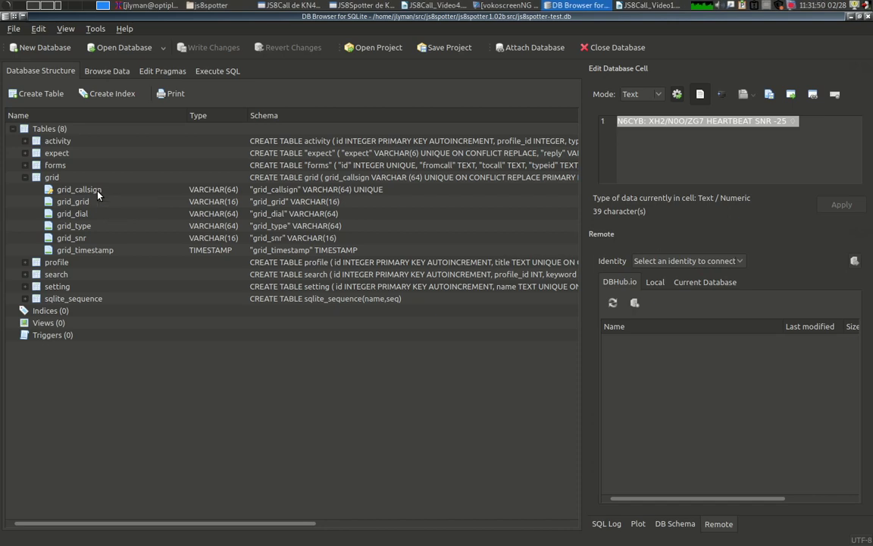
left_click(107, 71)
left_click(80, 92)
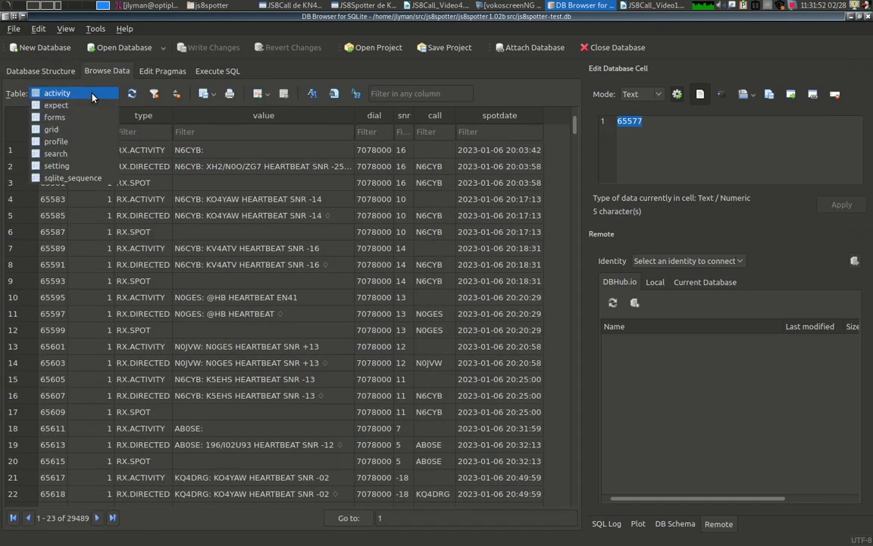
left_click(82, 131)
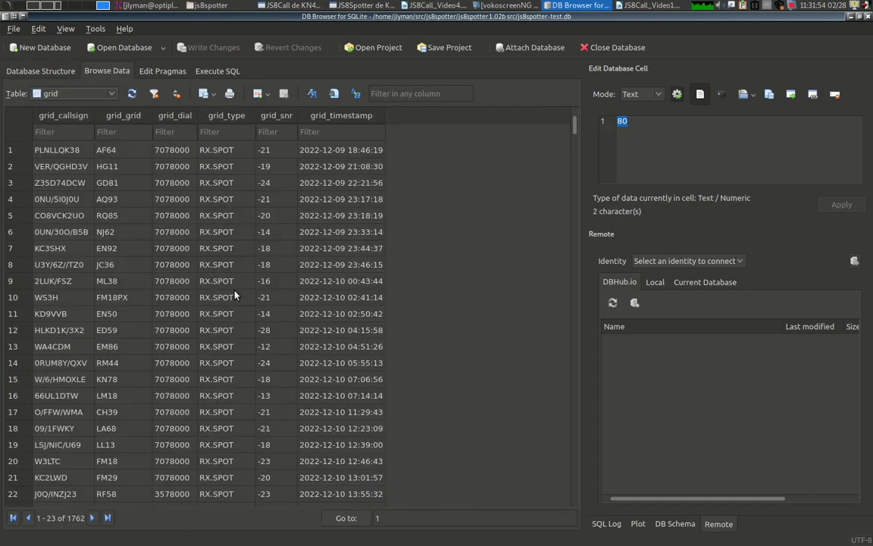
Step: Examine the grid table's callsigns, grids and timestamps over several hundred records, ending back at the first record
scroll(228, 288, "down", 20)
scroll(235, 296, "down", 4)
scroll(235, 296, "up", 20)
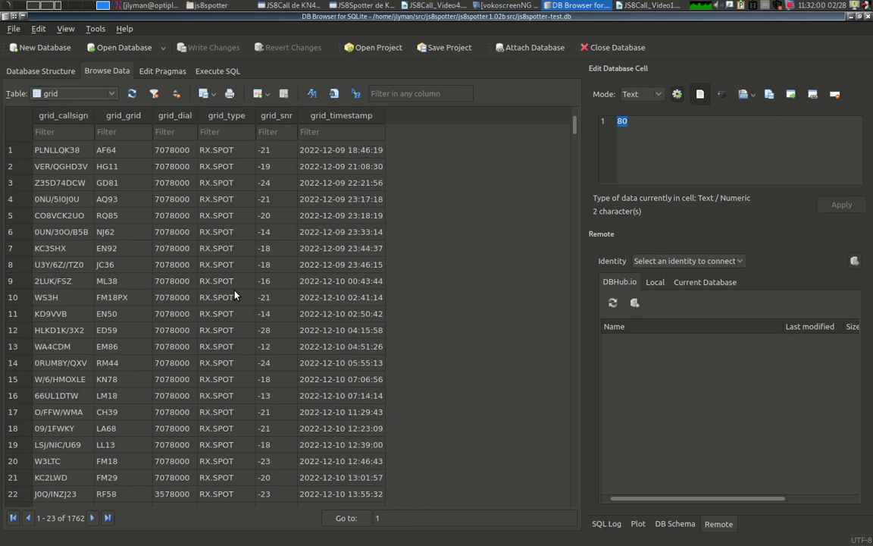
left_click(65, 415)
scroll(275, 346, "down", 20)
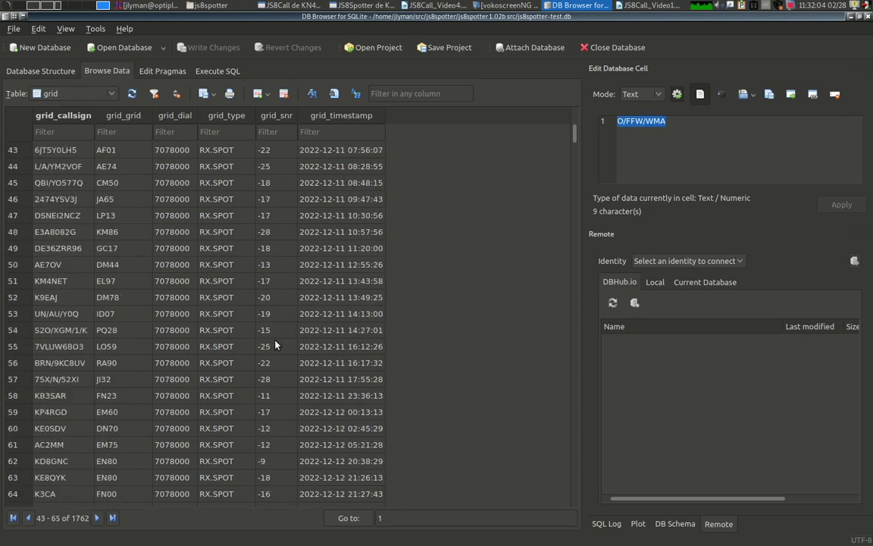
scroll(275, 346, "up", 20)
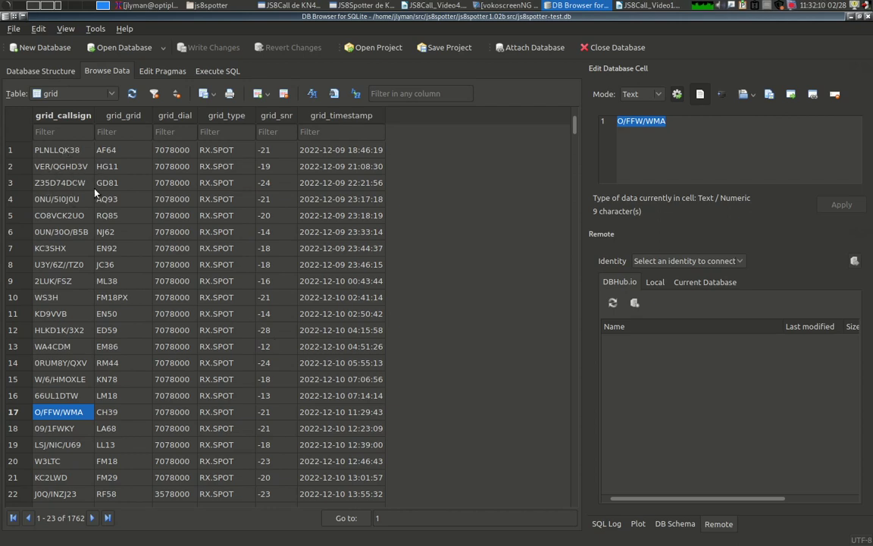
scroll(202, 334, "down", 20)
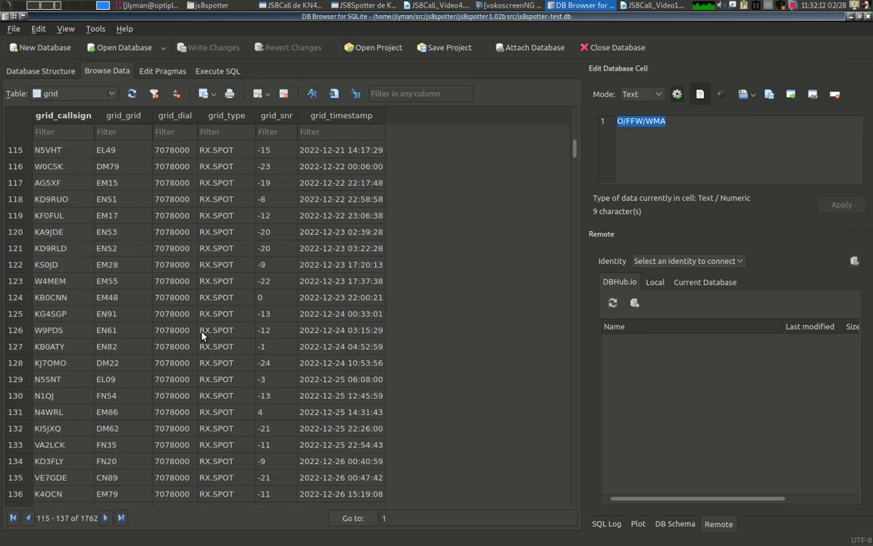
scroll(202, 334, "down", 20)
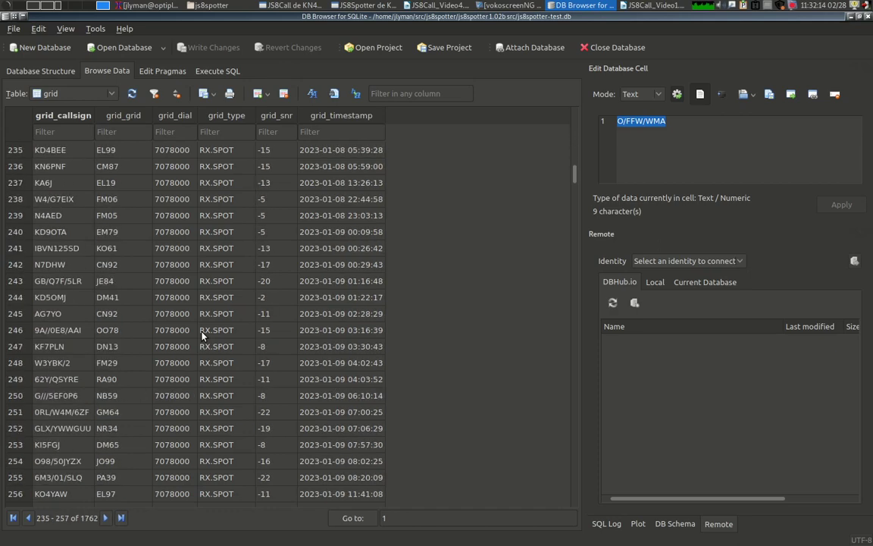
scroll(201, 333, "down", 20)
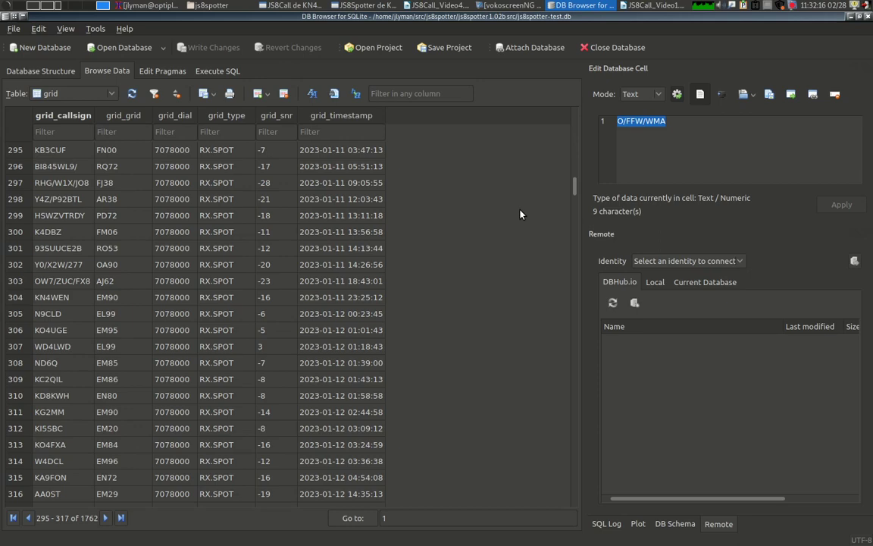
left_click_drag(576, 185, 496, 74)
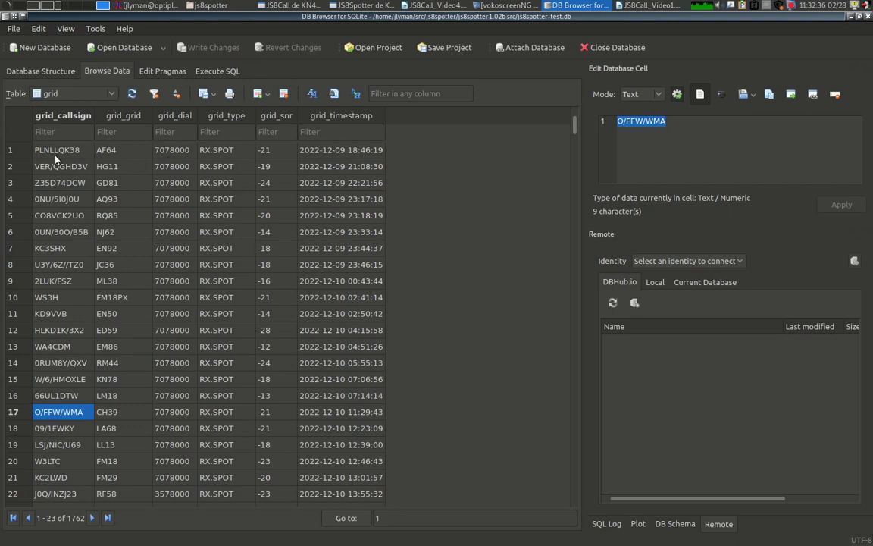
Step: Inspect the first record's grid_dial, grid_snr and grid_timestamp values, and switch back to JS8Spotter
left_click(172, 152)
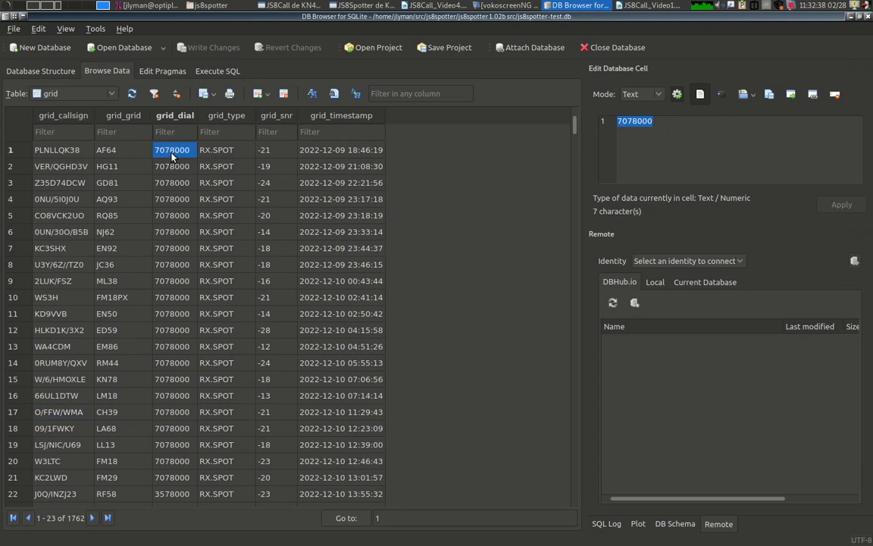
left_click(260, 151)
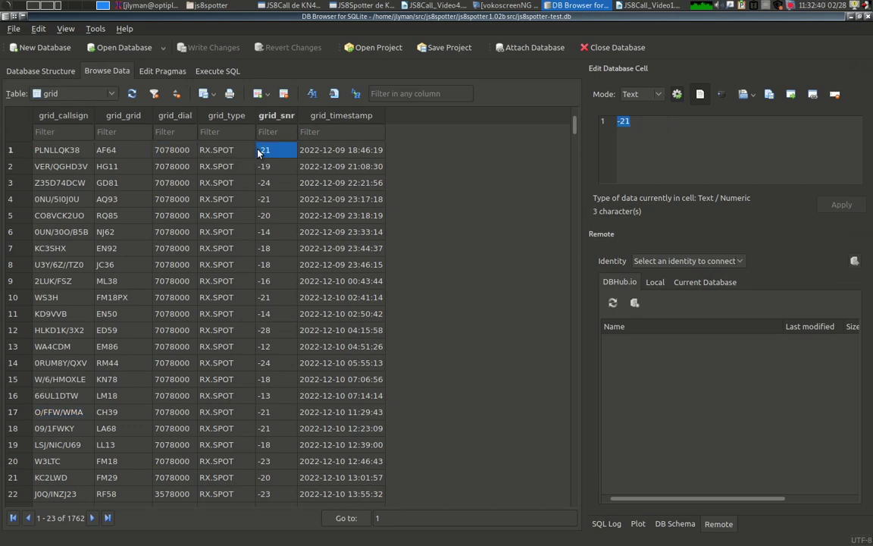
left_click(311, 150)
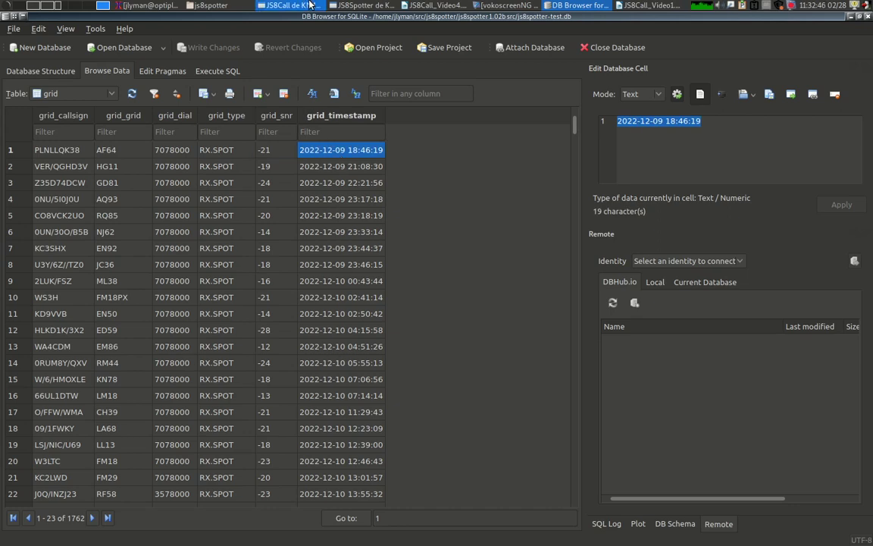
left_click(278, 6)
left_click(362, 5)
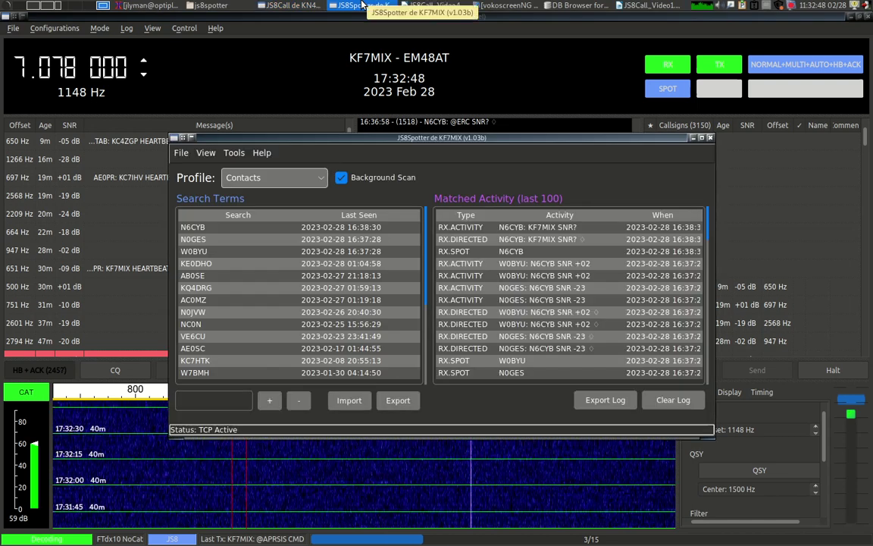